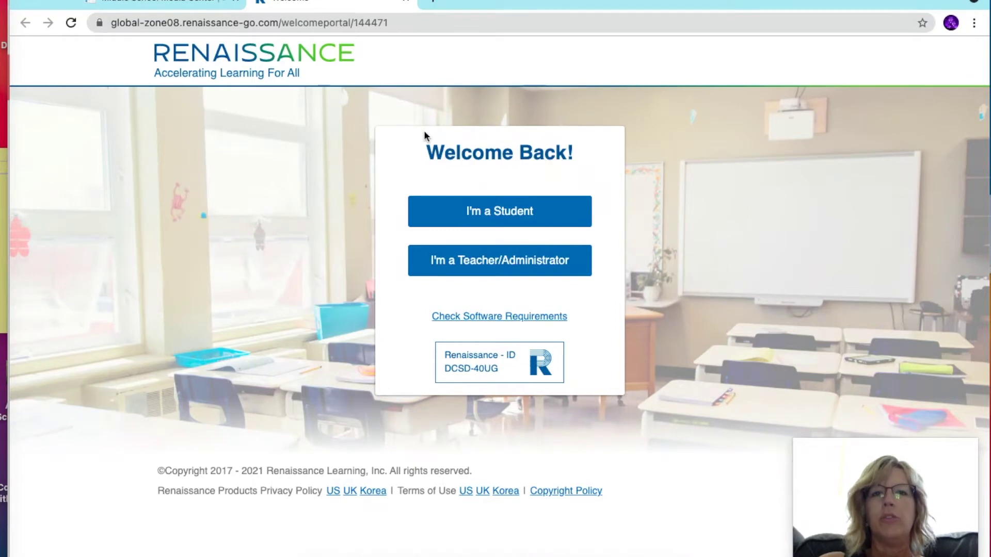
Log in as a student with the account user name and password
click(502, 214)
click(502, 214)
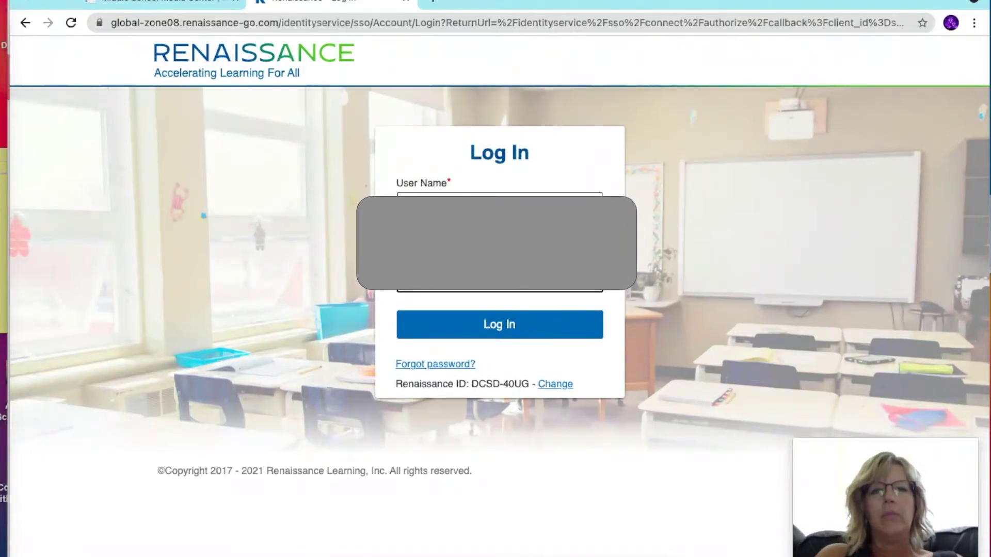
key(Tab)
key(Return)
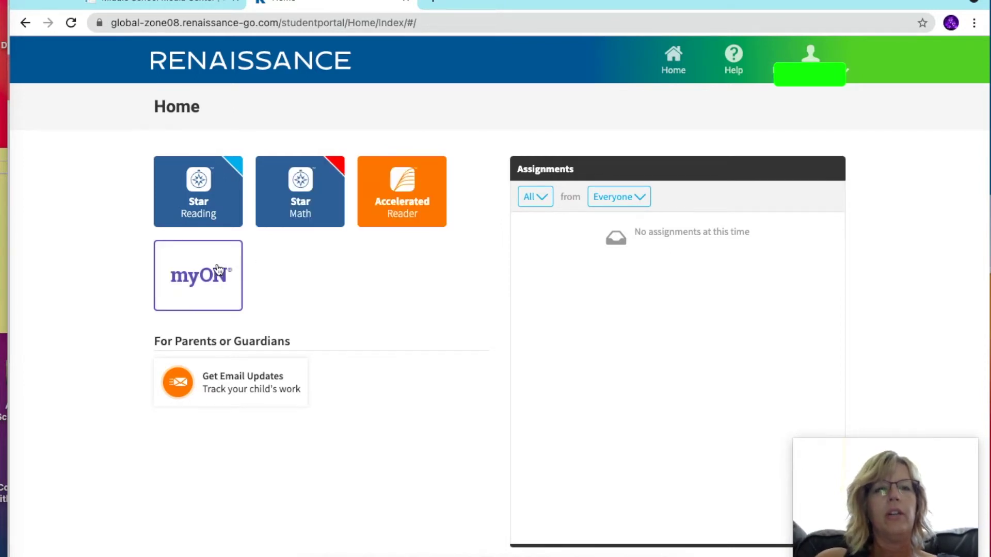
Open Accelerated Reader and scroll down through the recommended books
click(417, 208)
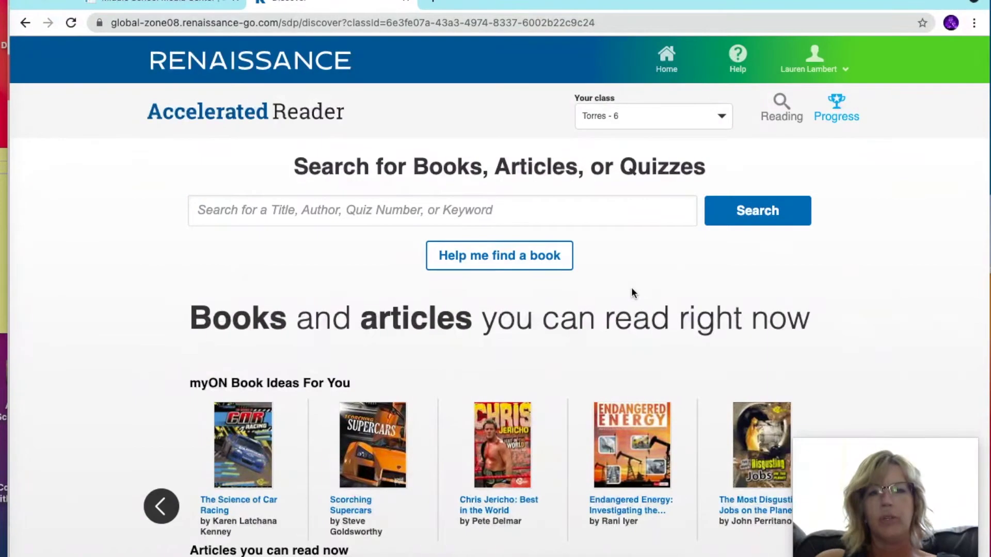
scroll(631, 290, down, 3)
scroll(631, 287, down, 3)
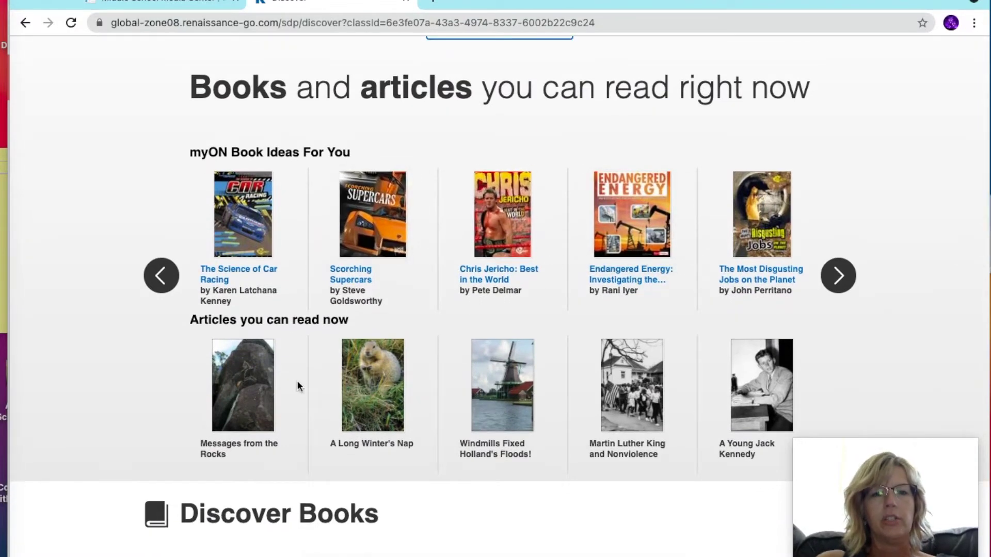
Preview the details of A Long Winter's Nap and The Most Disgusting Jobs on the Planet
click(368, 396)
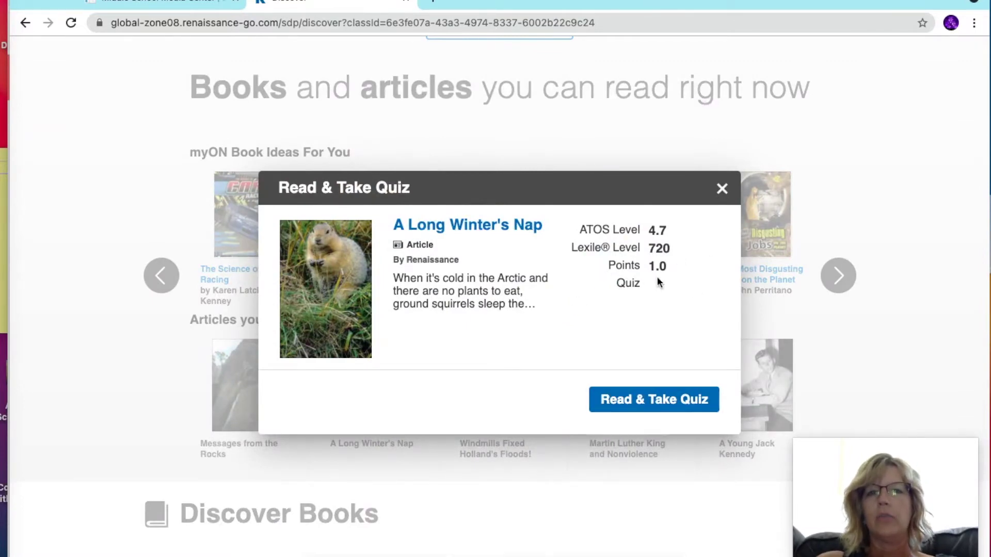
click(722, 189)
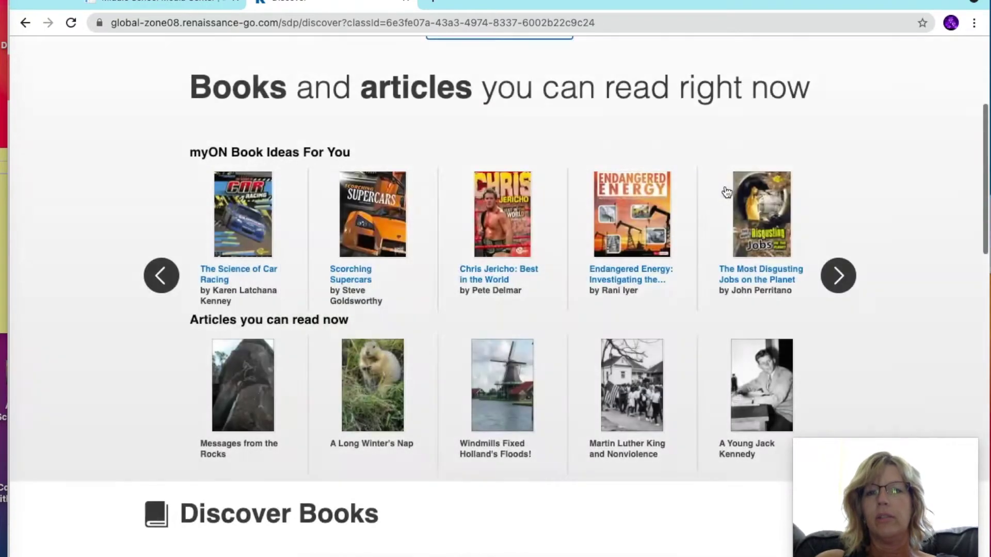
click(752, 225)
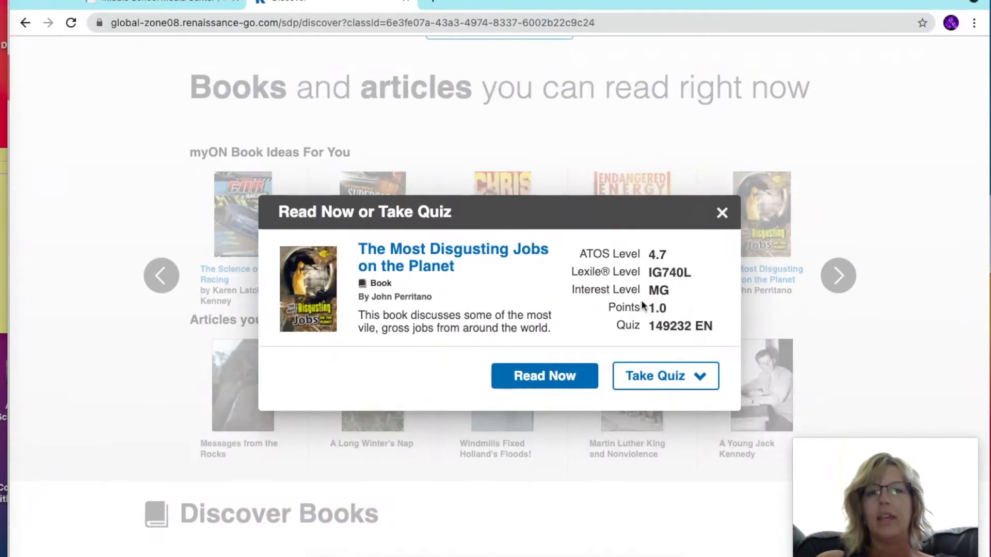
click(721, 213)
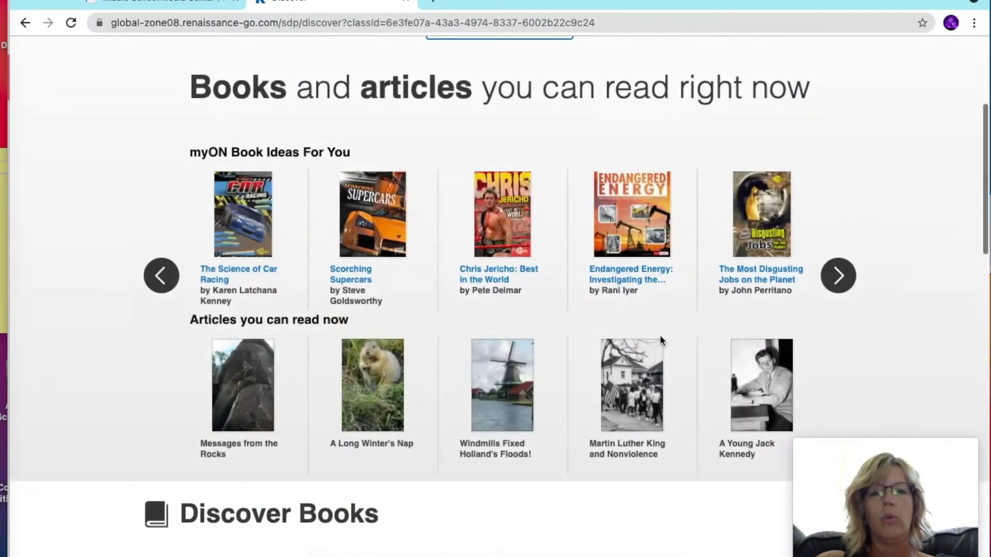
Browse further down the recommended books and articles, then return toward the top
scroll(660, 345, down, 7)
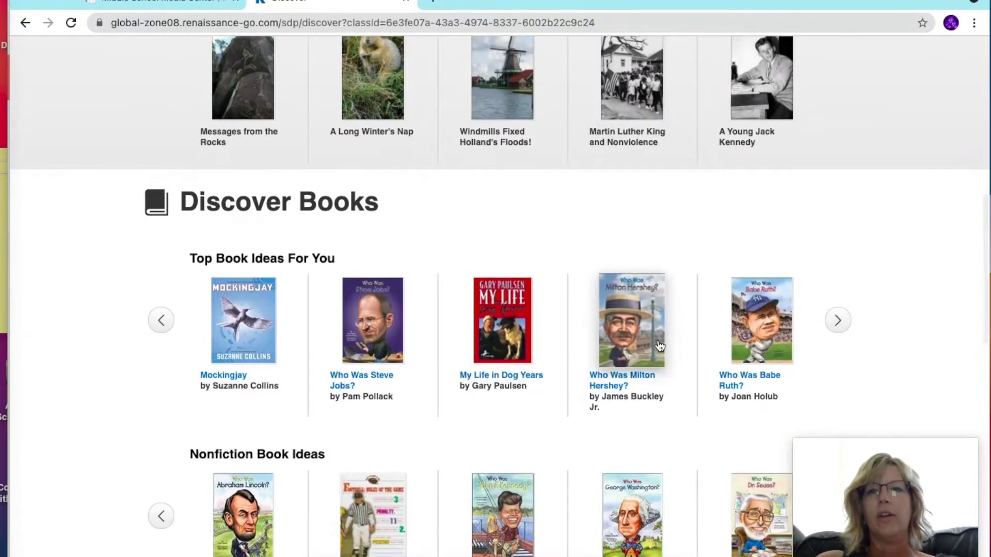
scroll(660, 345, down, 2)
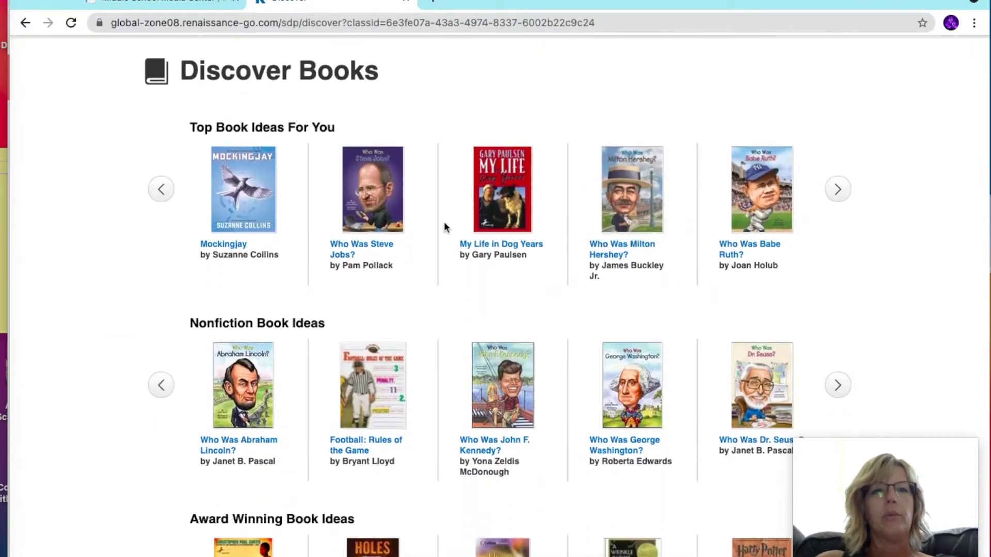
scroll(579, 407, down, 7)
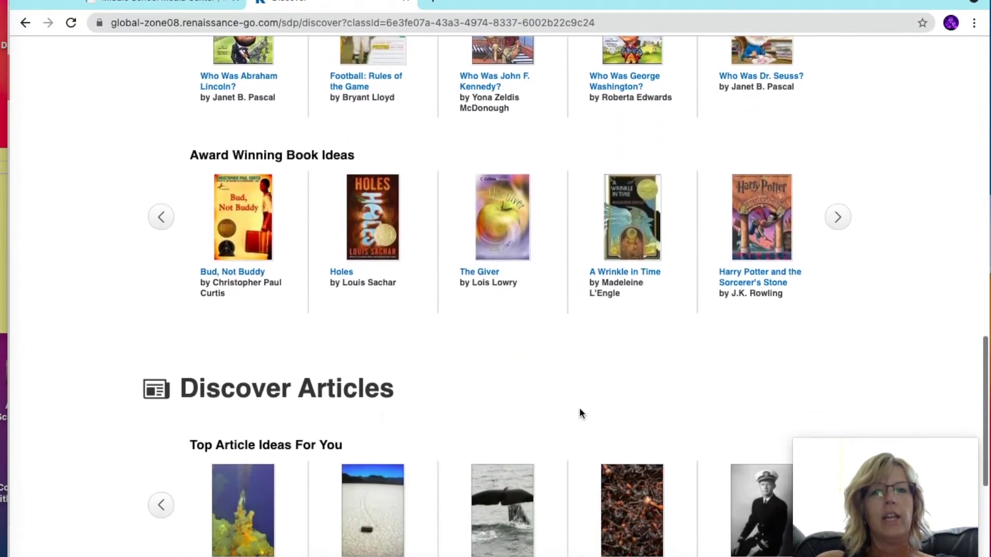
scroll(546, 315, down, 5)
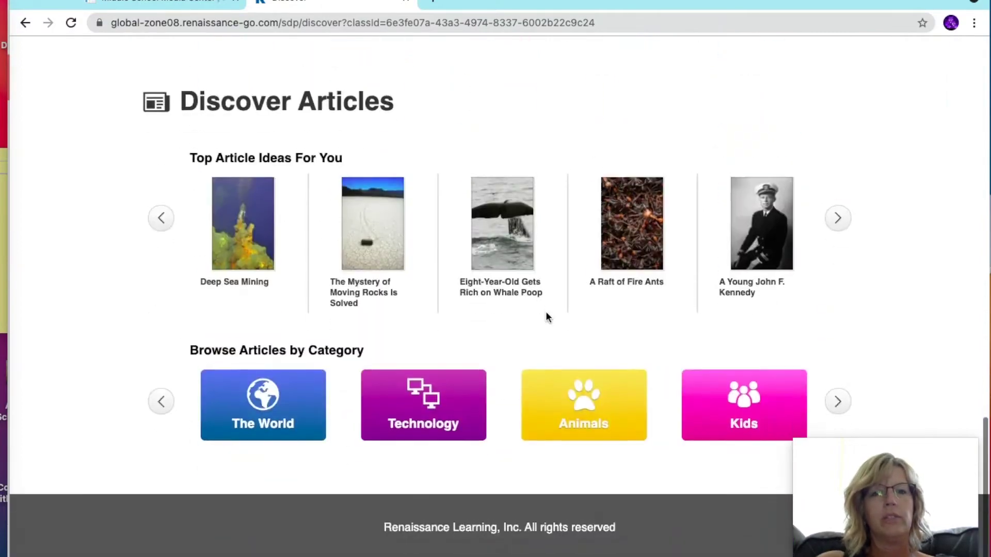
scroll(546, 311, up, 15)
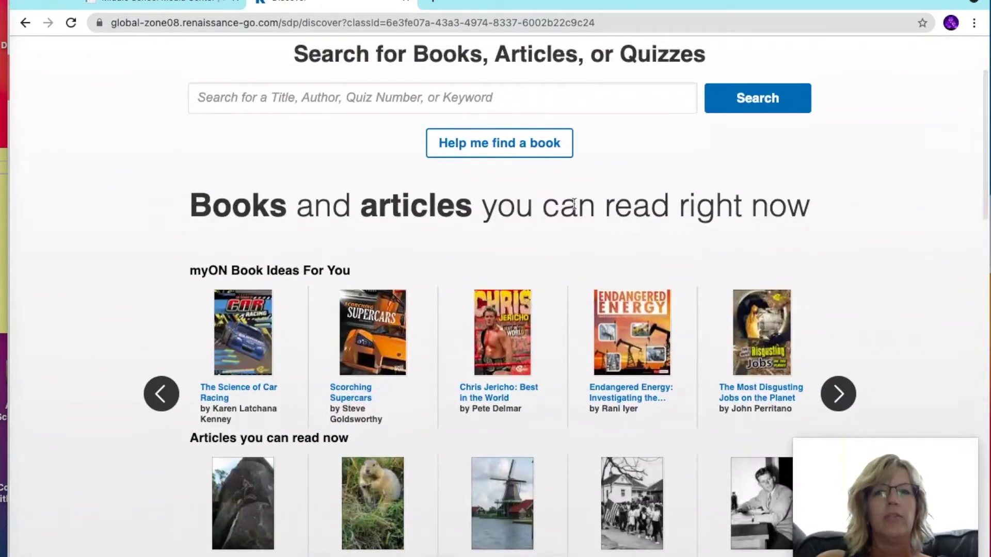
scroll(573, 204, up, 2)
Search books for the 'unsung hero' suggestion after typing 'uns'
click(559, 210)
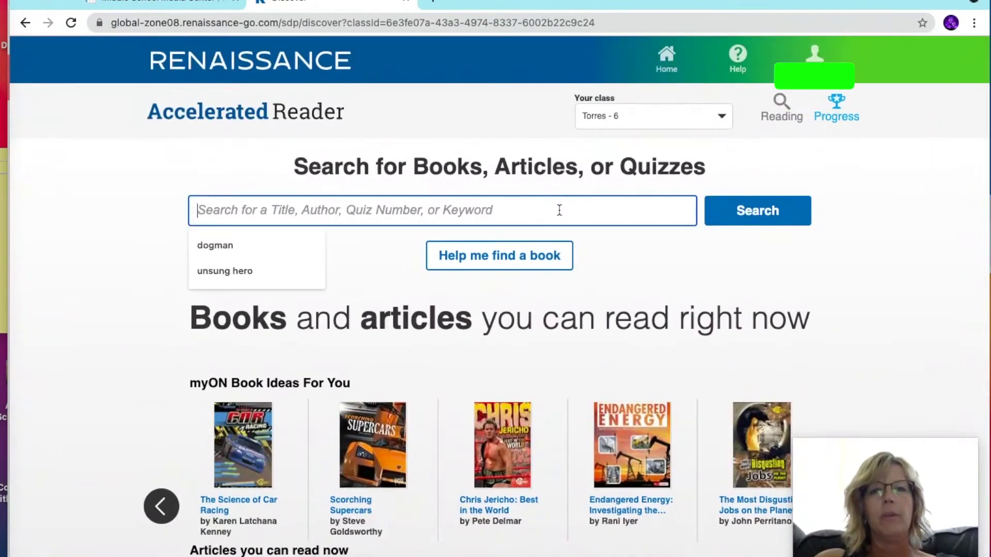
text(unsung hero)
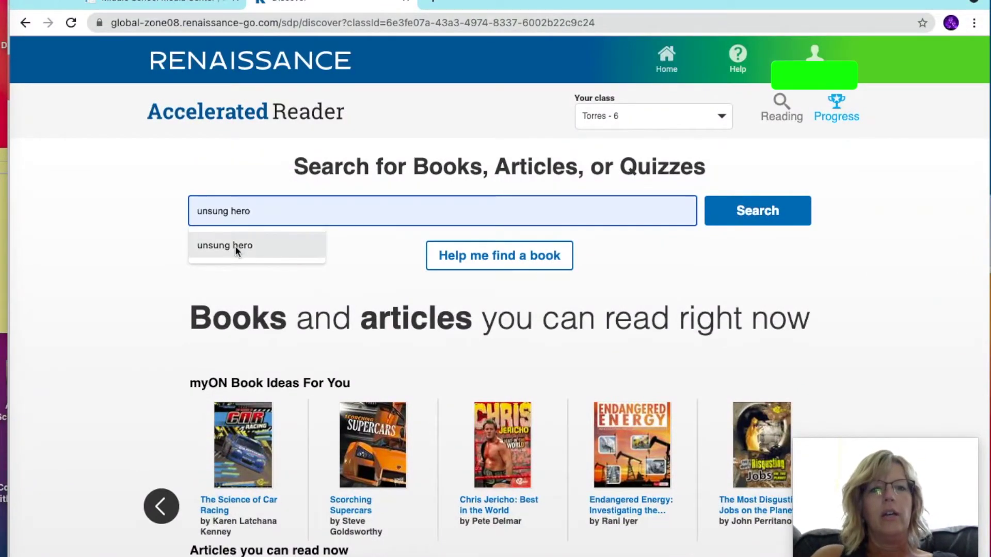
click(235, 246)
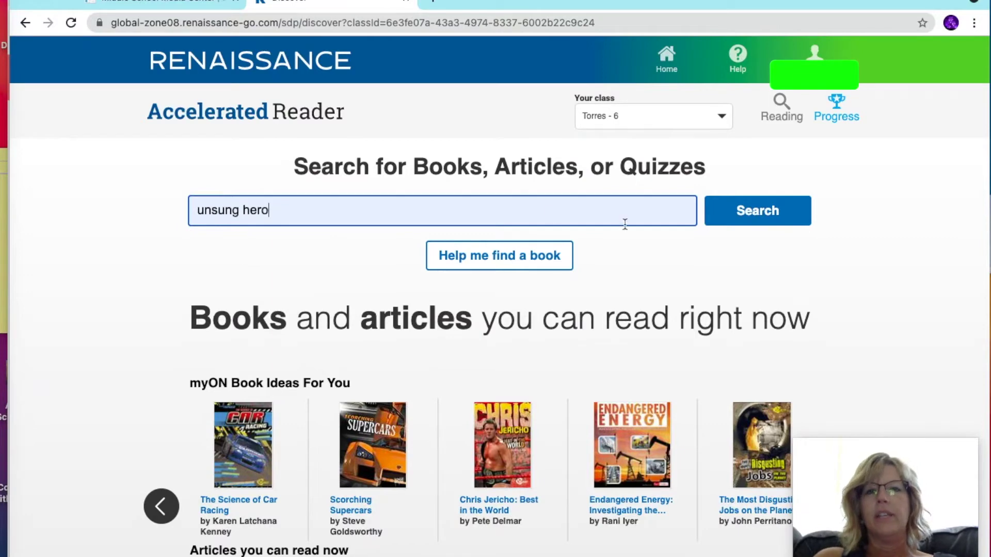
click(750, 211)
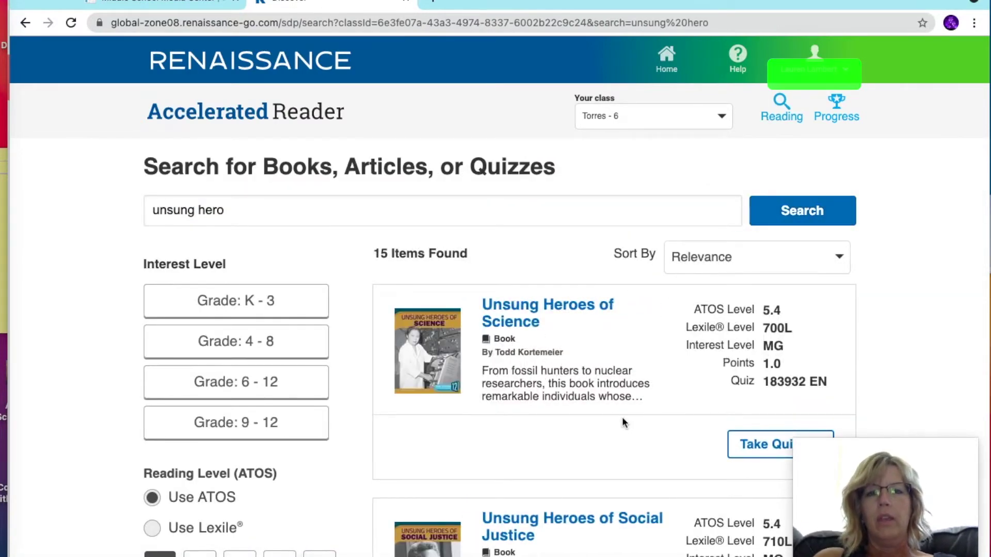
Start the Reading Practice quiz for The Unsung Hero of Birdsong, USA
scroll(621, 419, down, 5)
scroll(623, 422, down, 15)
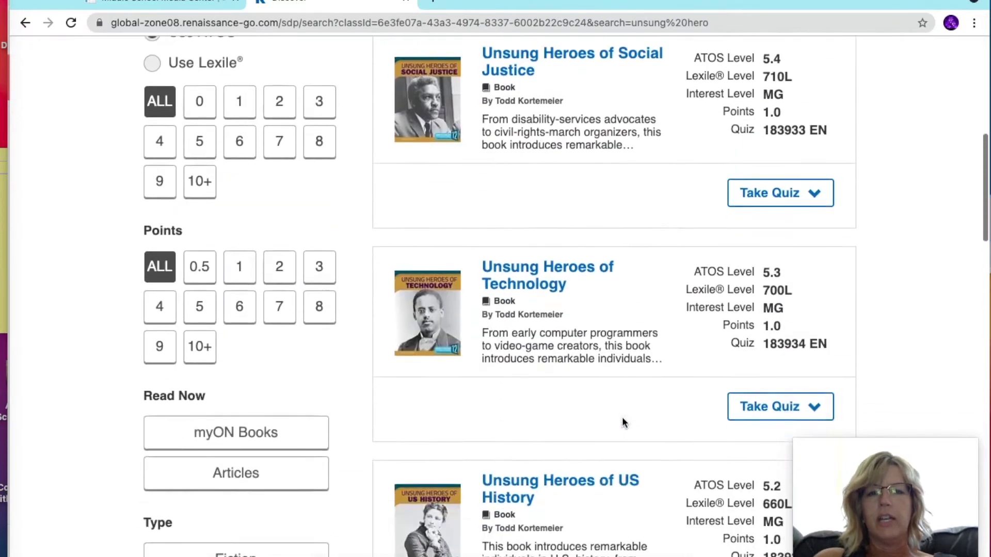
scroll(623, 419, down, 6)
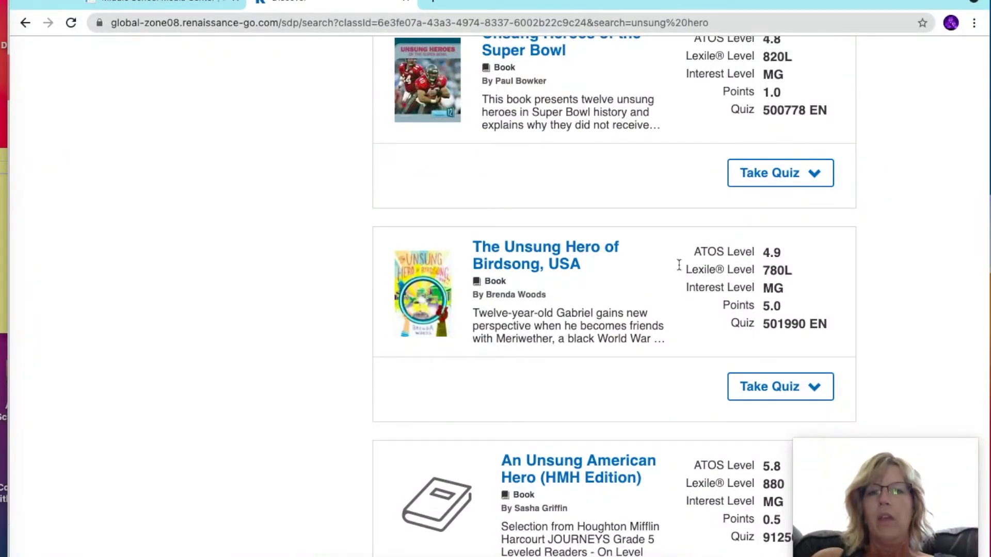
click(773, 390)
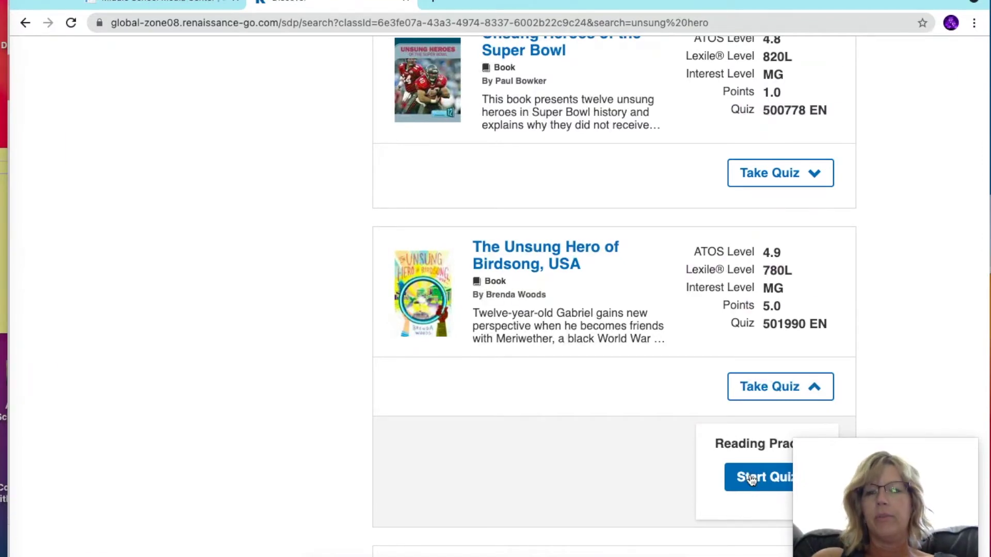
click(751, 478)
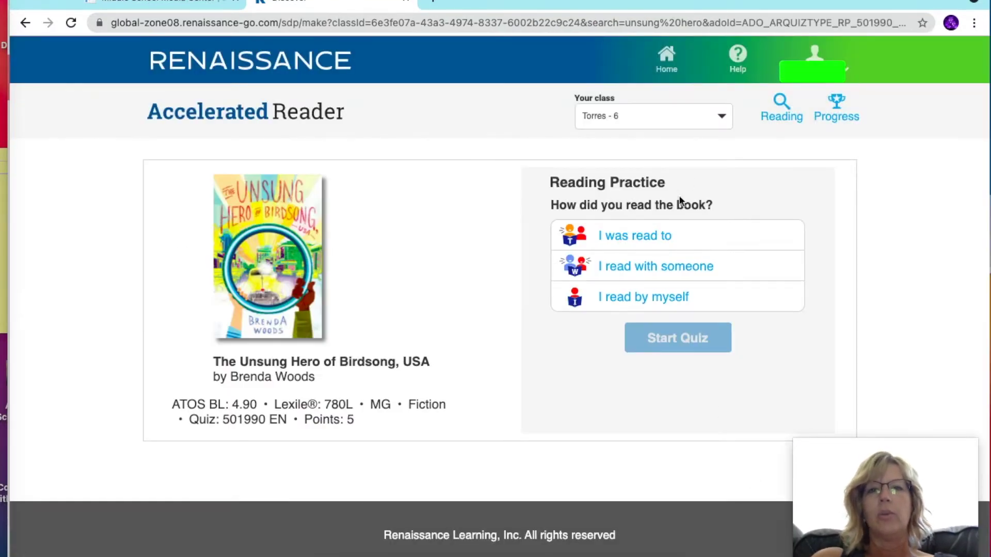
Begin the quiz as 'I read by myself' and answer Question 1 with the bike-to-safety choice
click(634, 299)
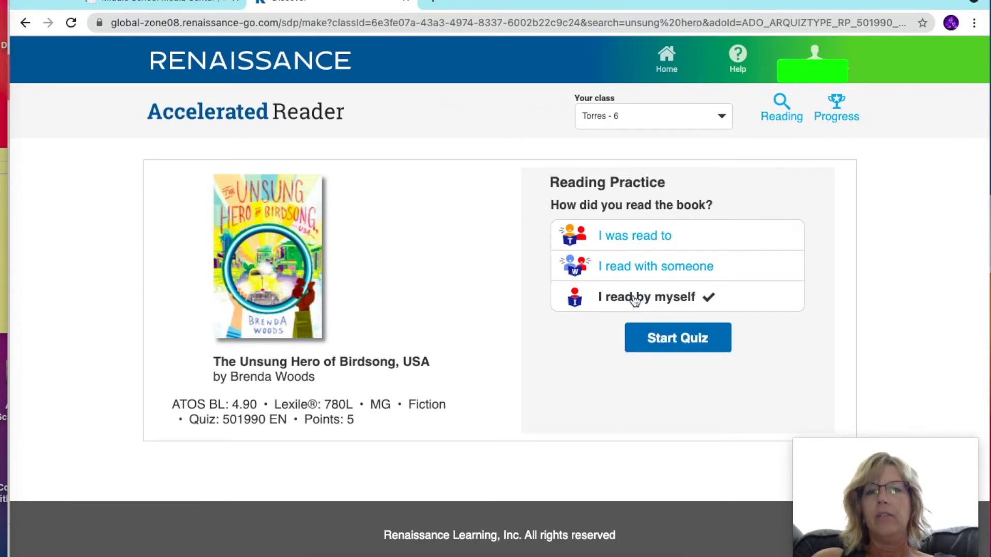
click(674, 341)
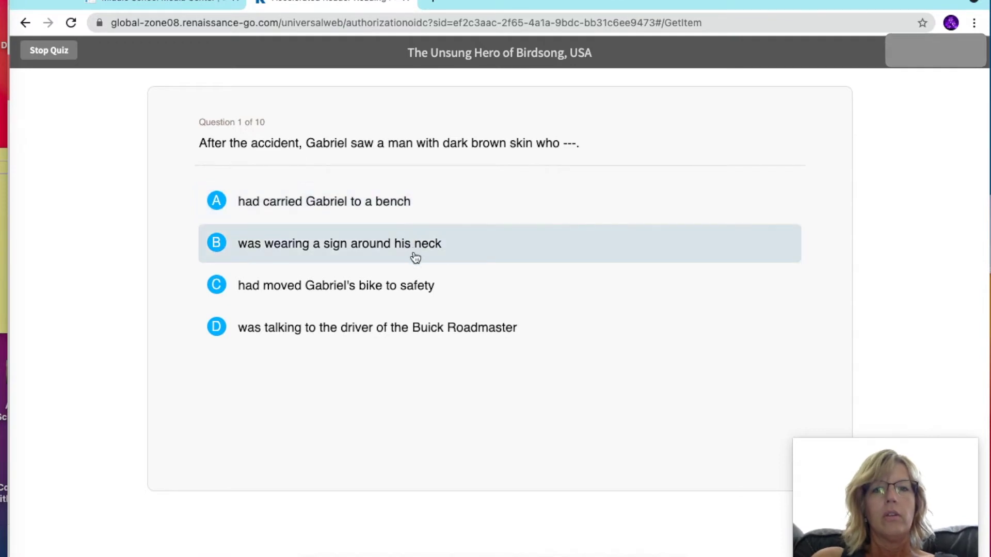
click(423, 290)
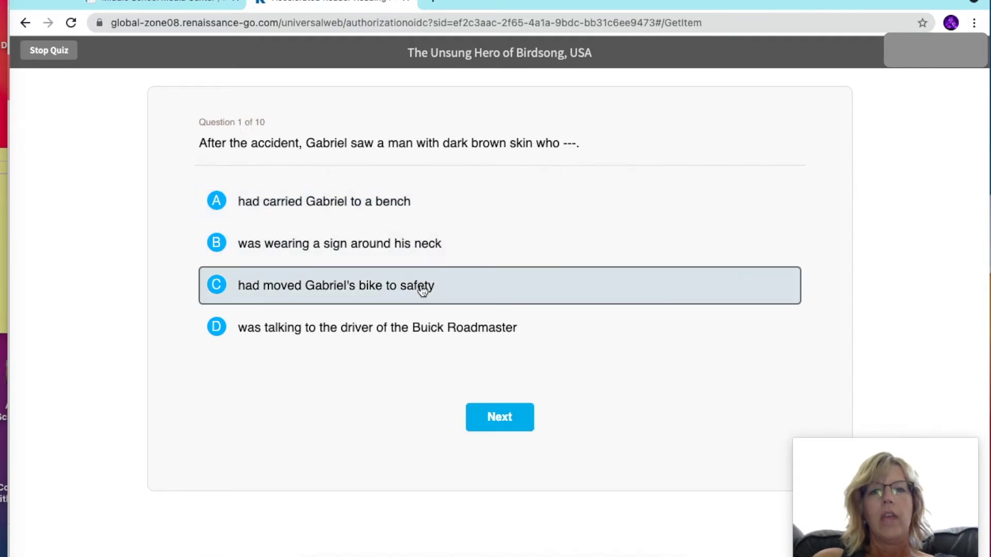
click(501, 423)
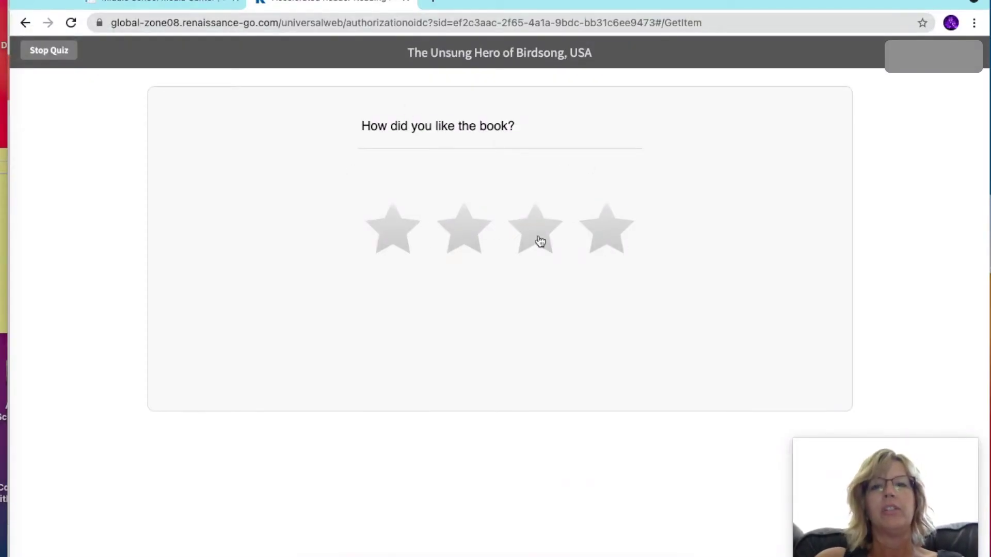
Rate the book four stars, One of the Best, and submit to finish the quiz
click(612, 236)
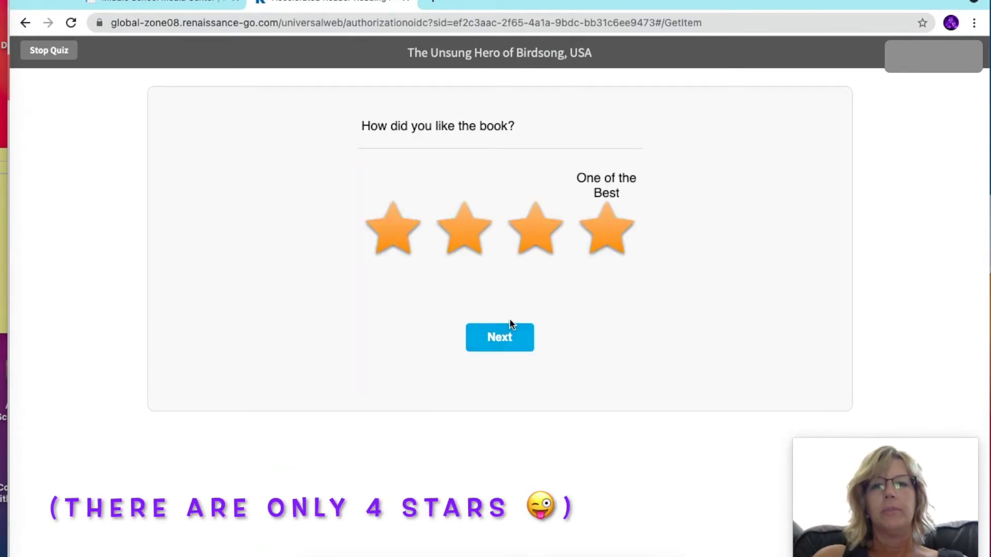
click(537, 237)
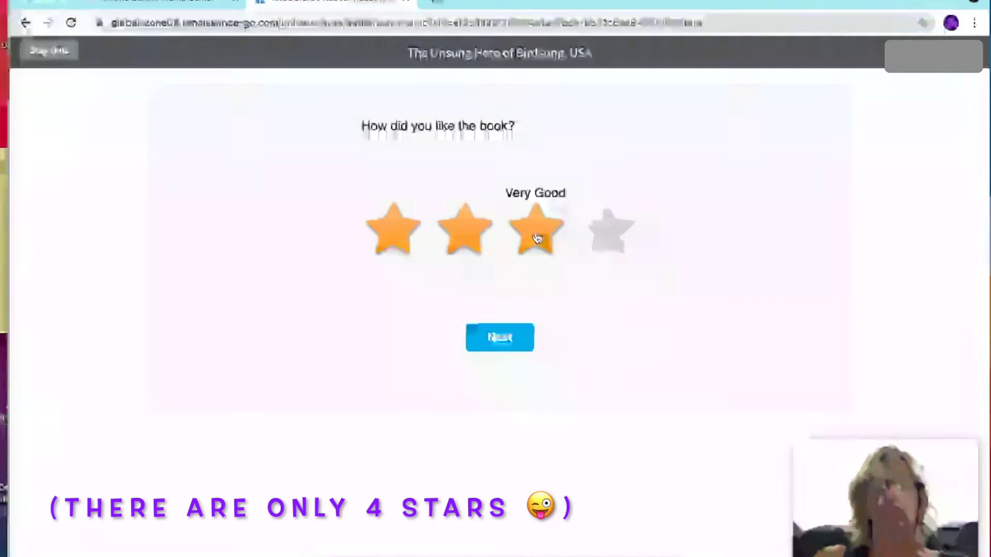
click(600, 242)
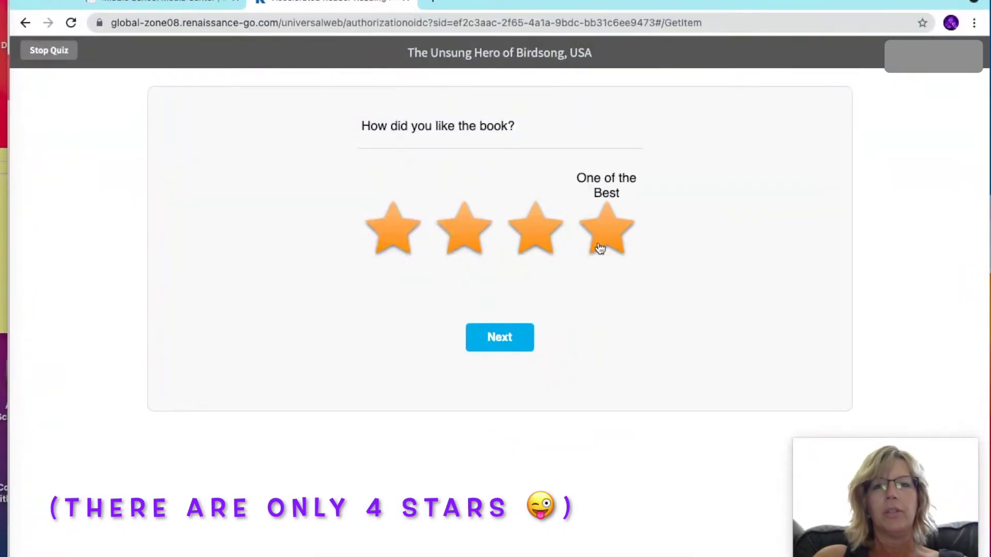
click(503, 340)
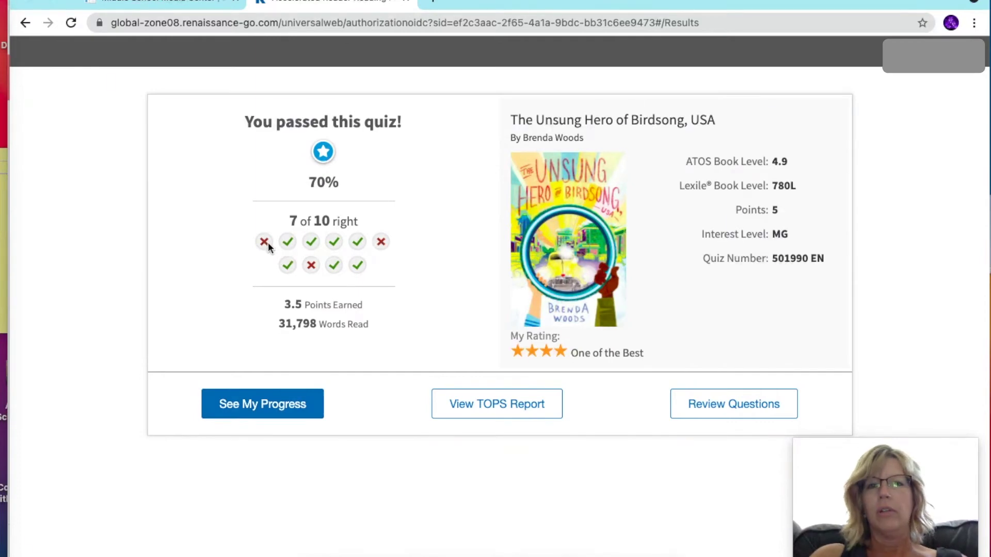
Open Review Questions from the quiz results page
click(732, 404)
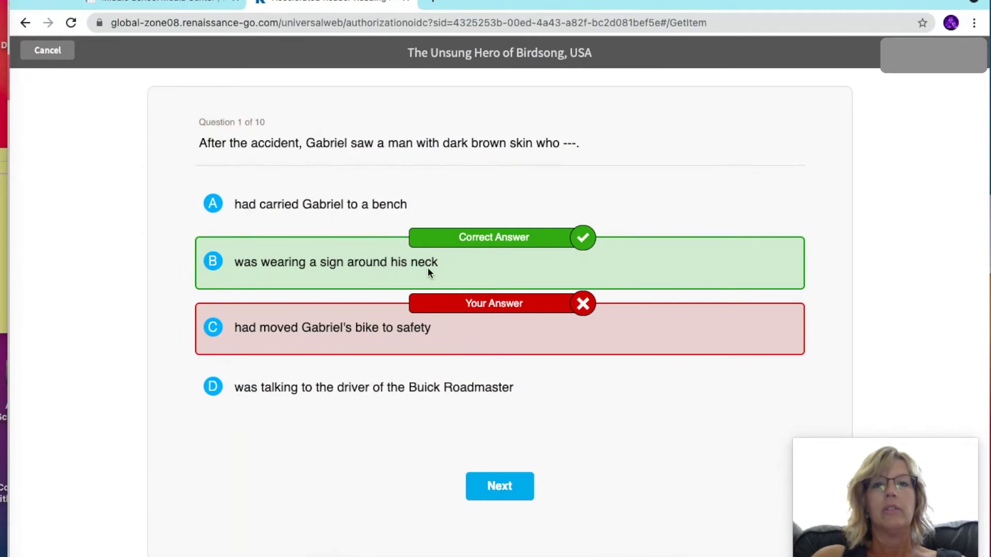
Step through review Questions 1–10 and finish, returning to the 70% pass results
click(478, 475)
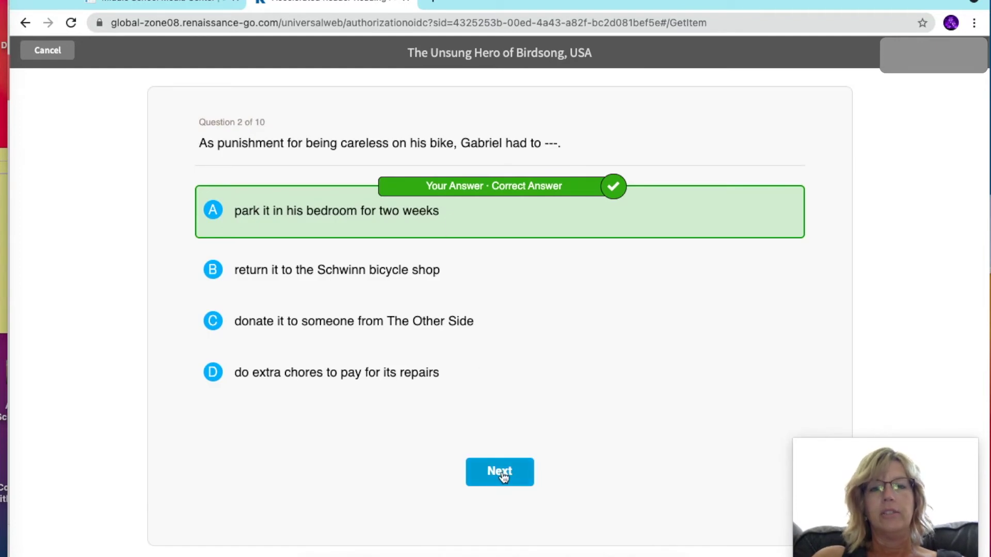
click(499, 472)
click(499, 471)
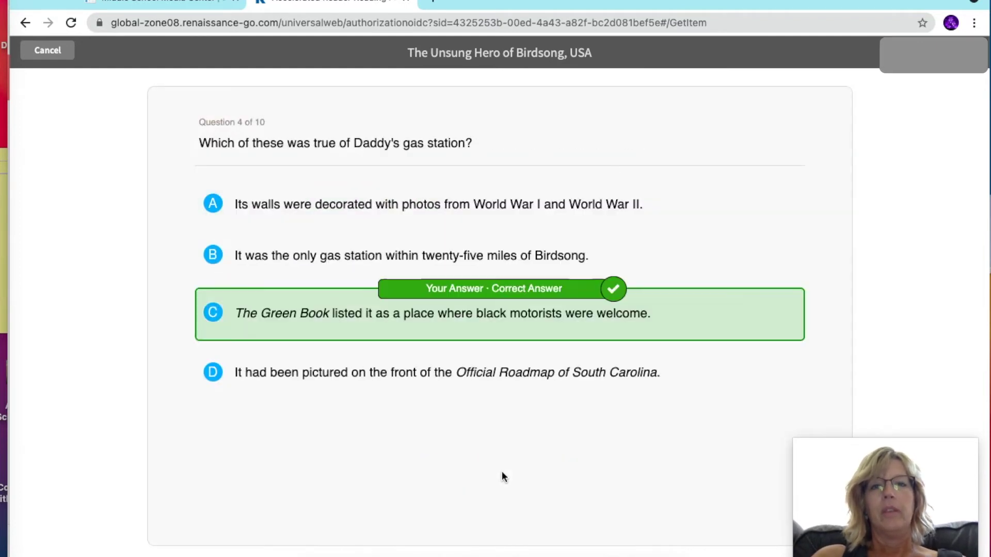
click(499, 472)
click(500, 472)
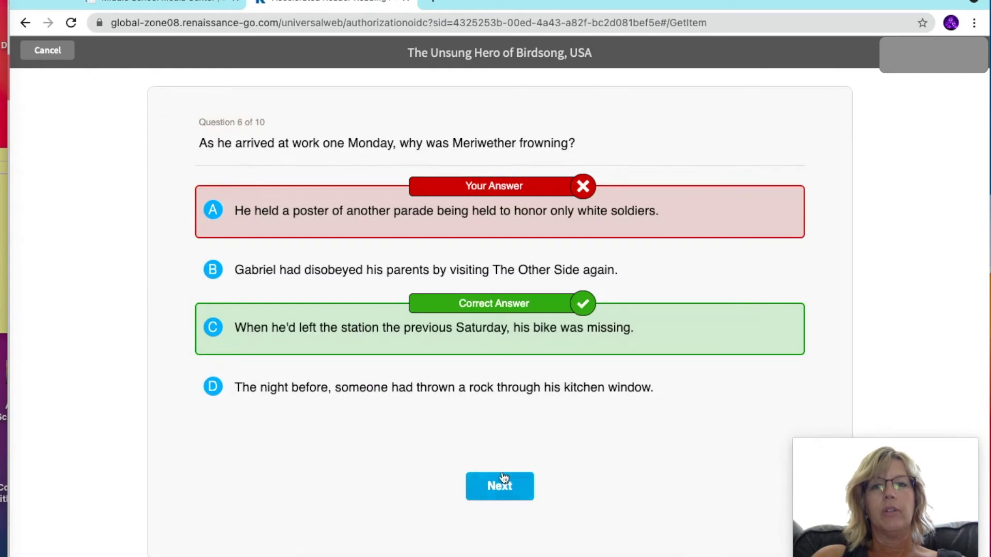
click(502, 476)
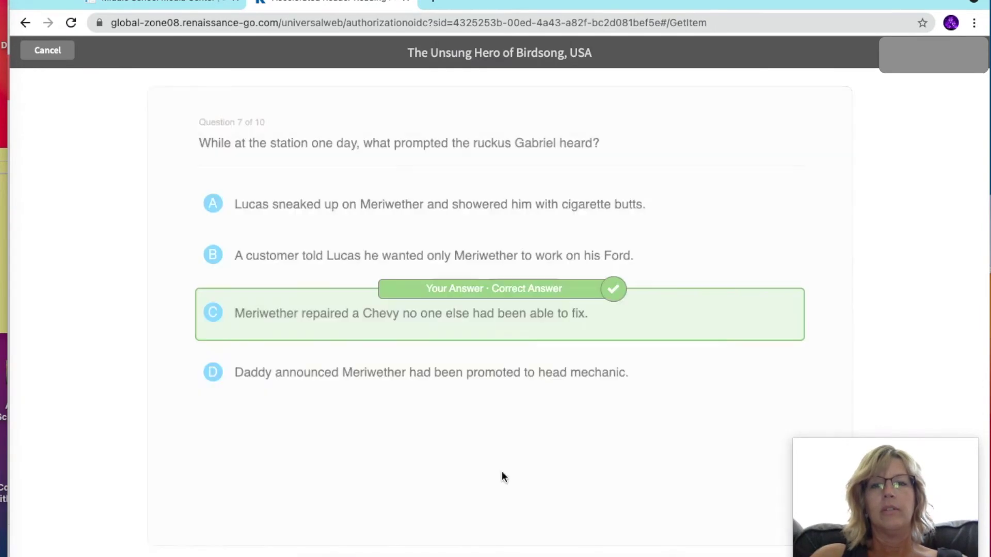
click(501, 472)
click(501, 471)
click(501, 470)
click(501, 471)
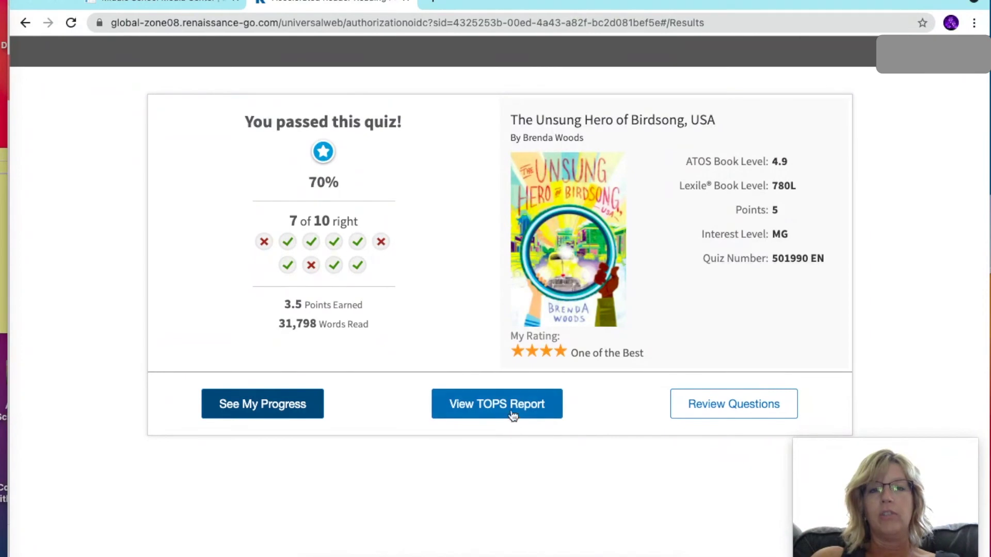
Open See My Progress and scroll through the 3.5 points, book level and quiz score gauges
click(272, 412)
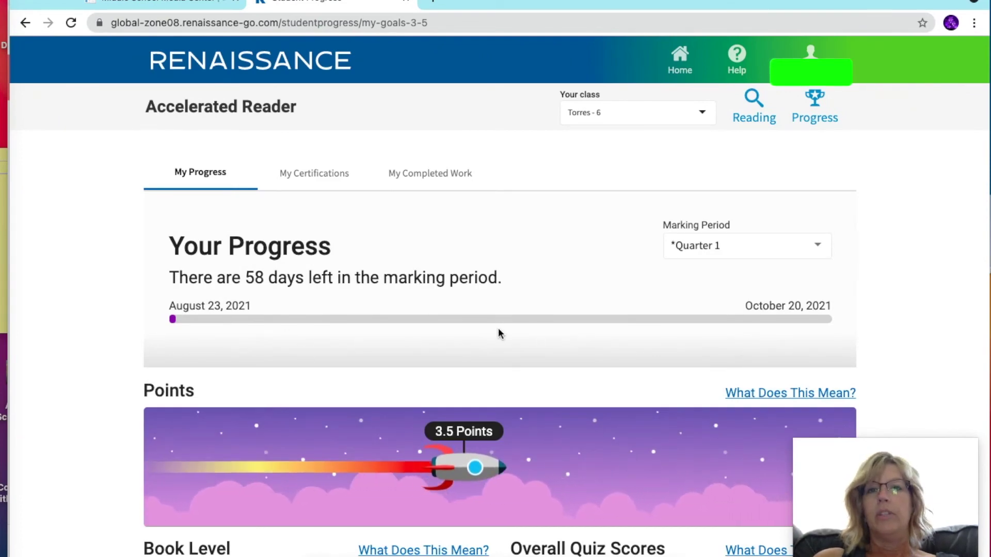
scroll(498, 330, down, 2)
scroll(498, 333, down, 5)
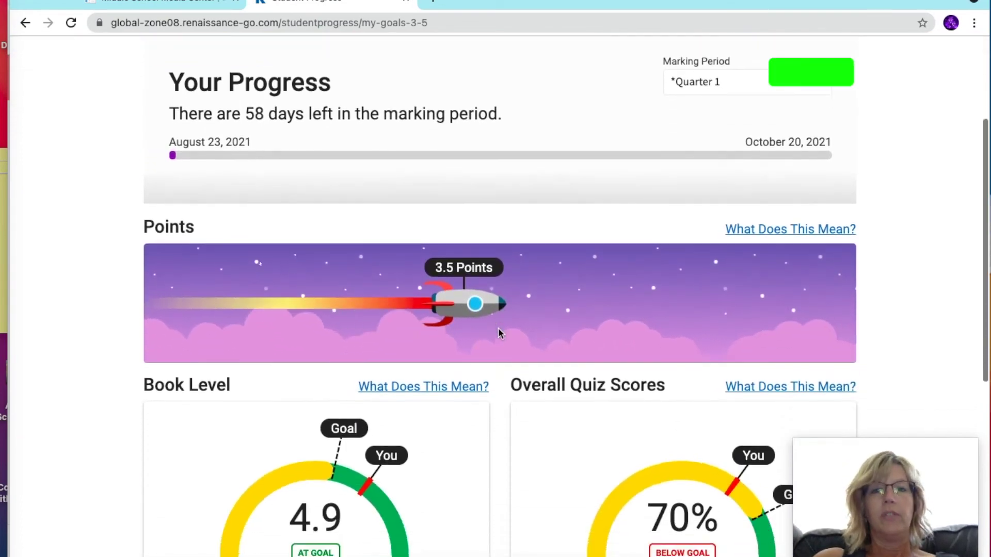
scroll(498, 333, down, 2)
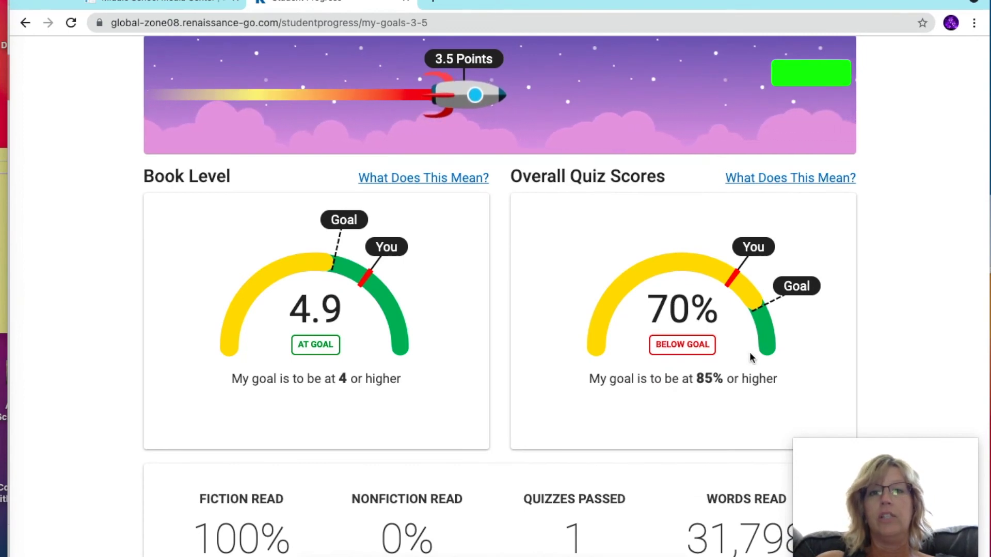
scroll(436, 362, down, 4)
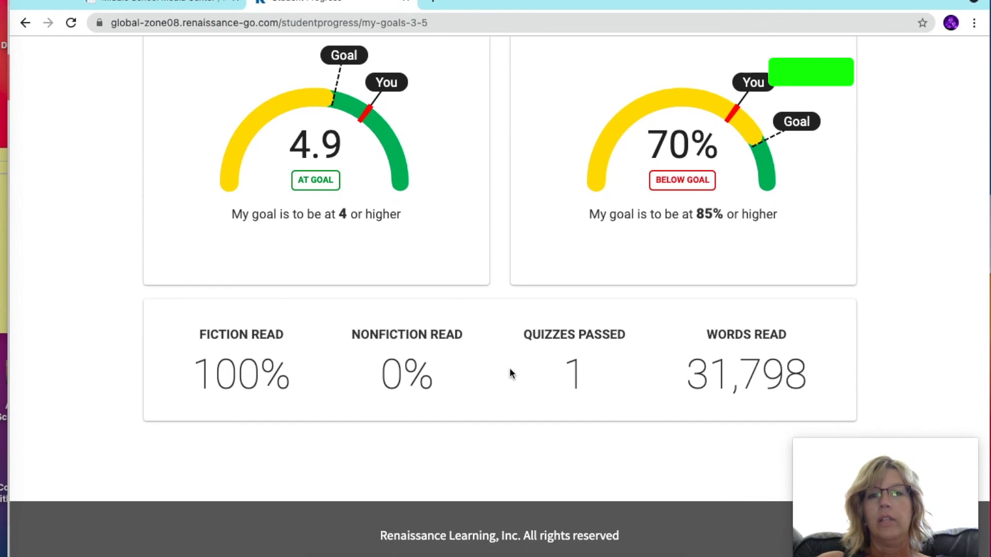
scroll(527, 135, up, 10)
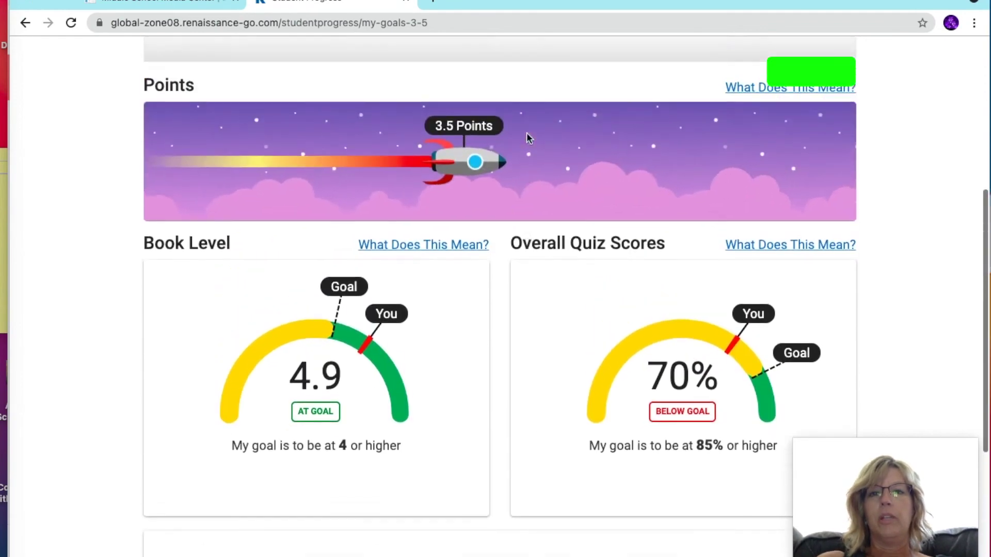